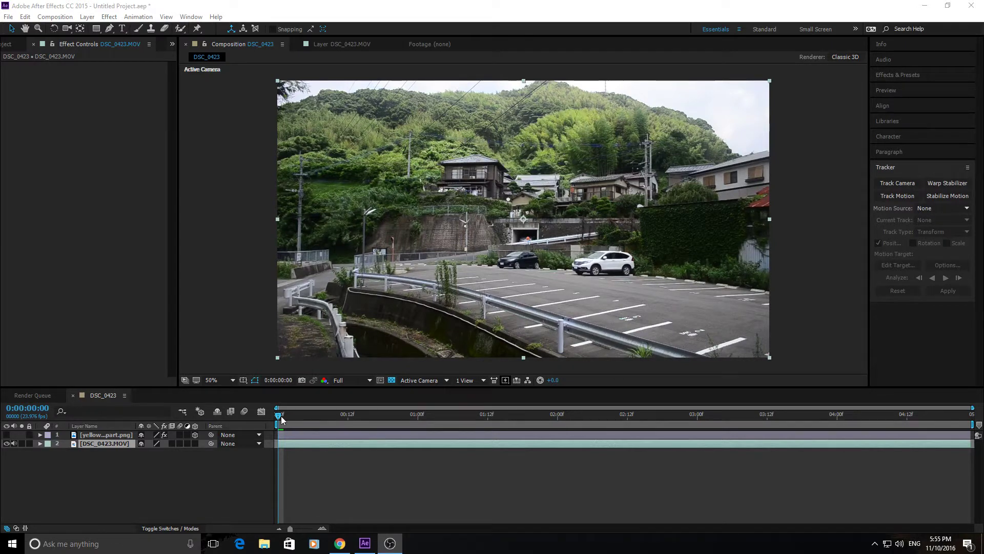
- Scrub back and forth through the parking-lot footage to preview it
{"action": "left_click_drag", "start_coordinate": [281, 417], "coordinate": [663, 459]}
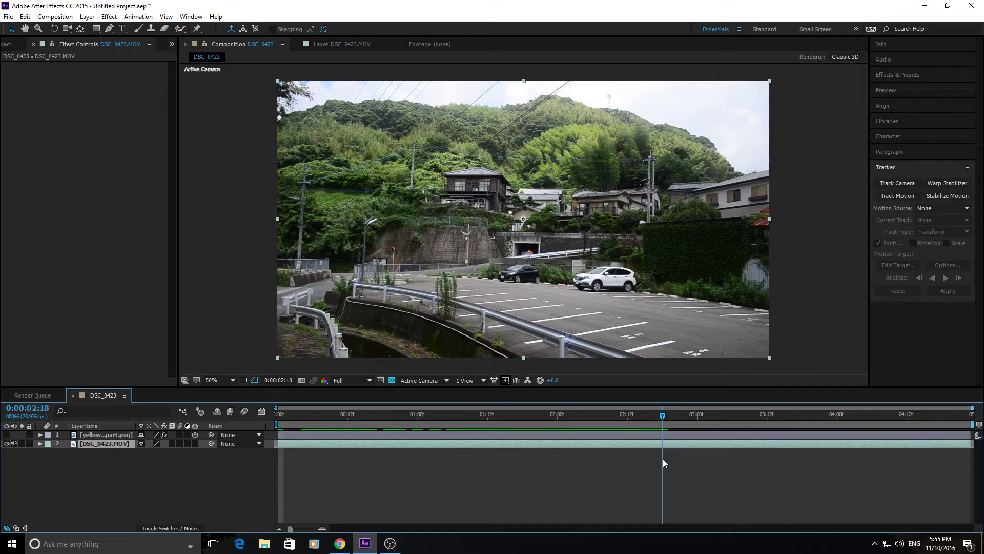
{"action": "left_click_drag", "start_coordinate": [663, 459], "coordinate": [646, 460]}
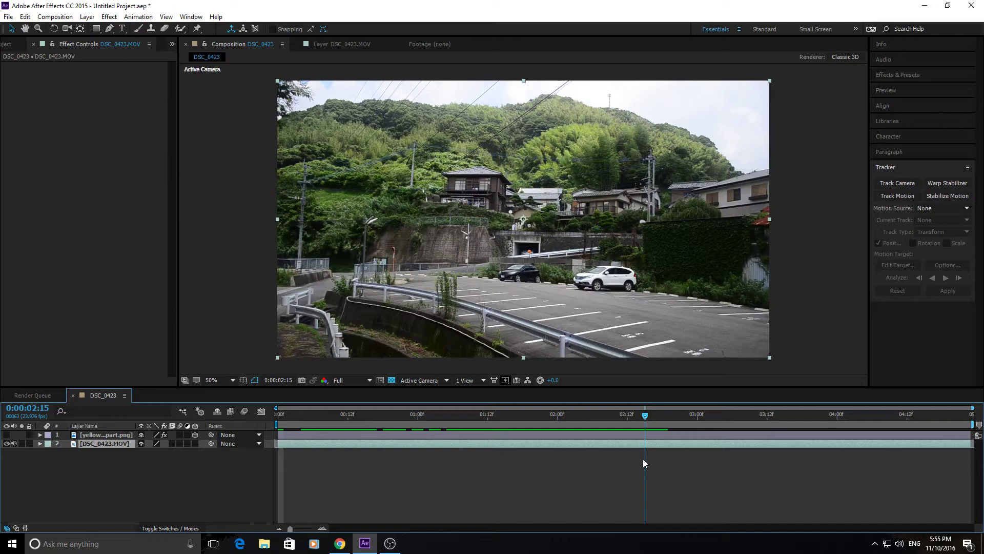
{"action": "left_click_drag", "start_coordinate": [644, 463], "coordinate": [278, 409]}
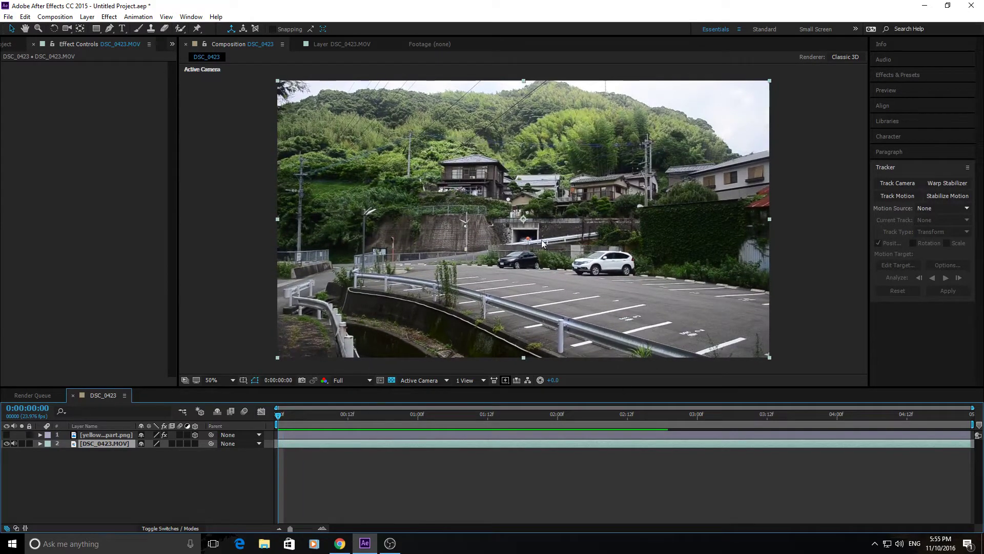
- Show the red triangle sign layer and tilt it in 3D with the Rotation tool
{"action": "left_click", "coordinate": [7, 435]}
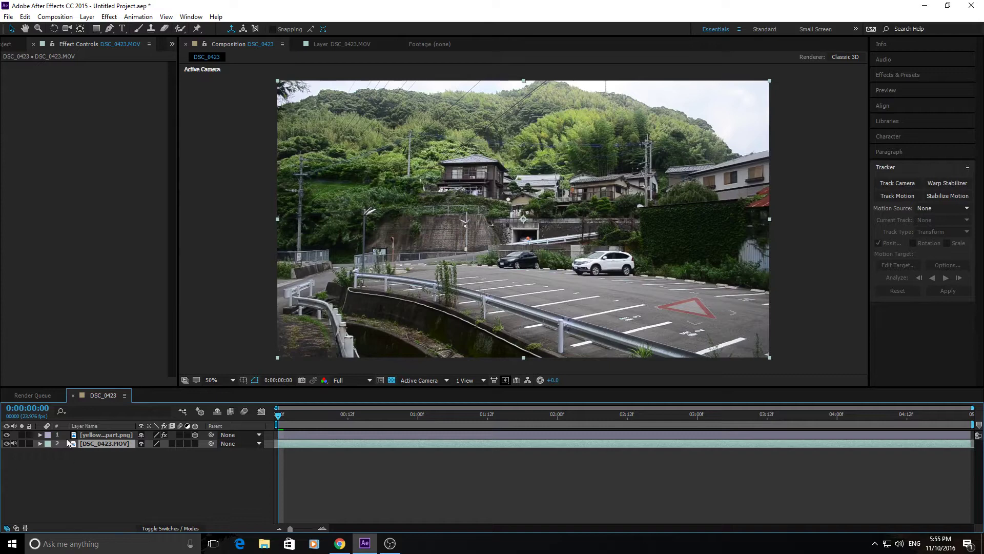
{"action": "left_click", "coordinate": [108, 435]}
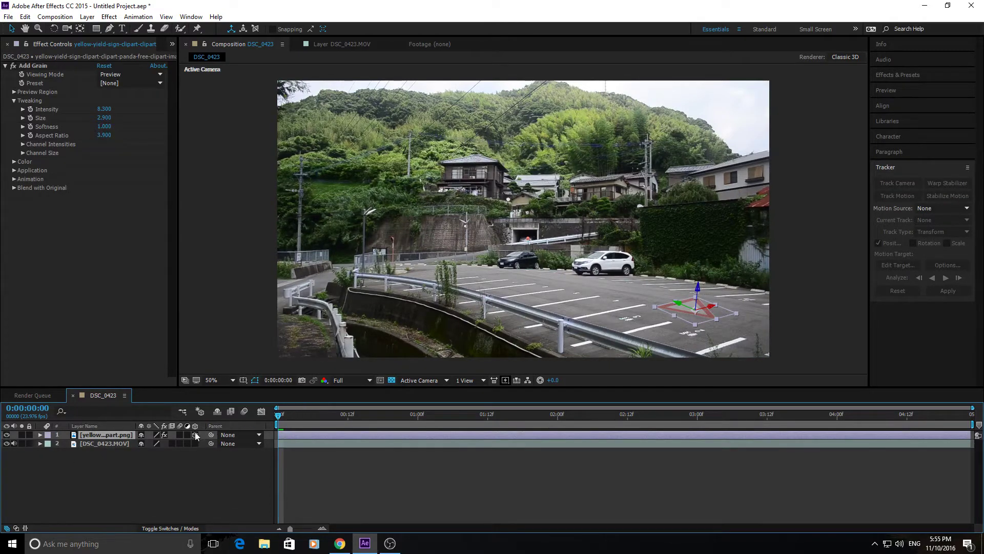
{"action": "left_click", "coordinate": [54, 28]}
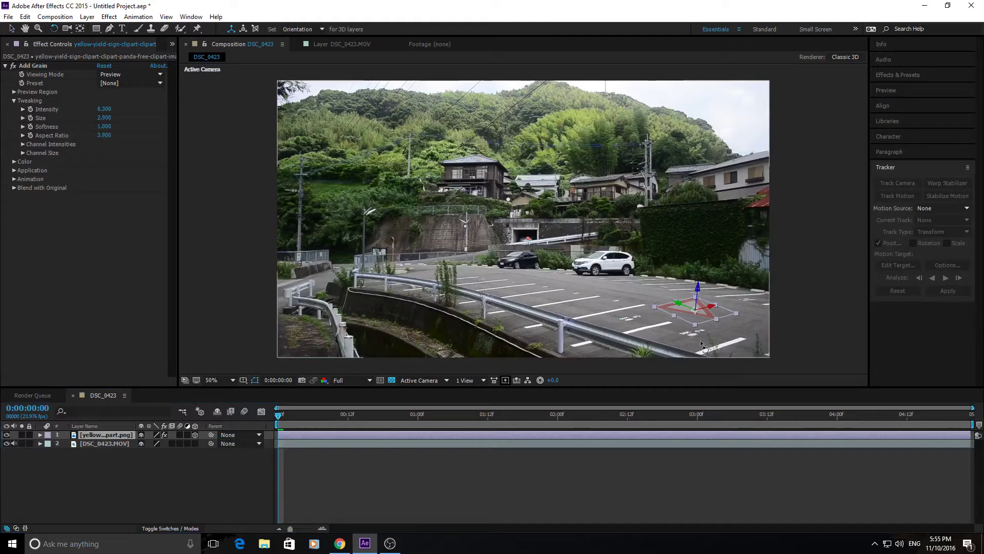
{"action": "left_click_drag", "start_coordinate": [699, 295], "coordinate": [705, 298]}
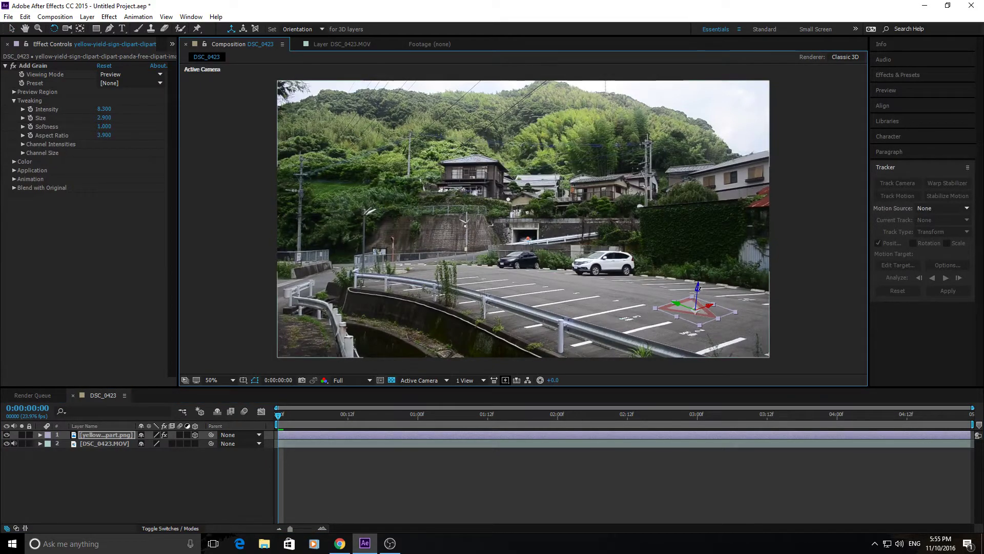
- Rotate the sign further so it matches the pavement angle
{"action": "left_click", "coordinate": [417, 484]}
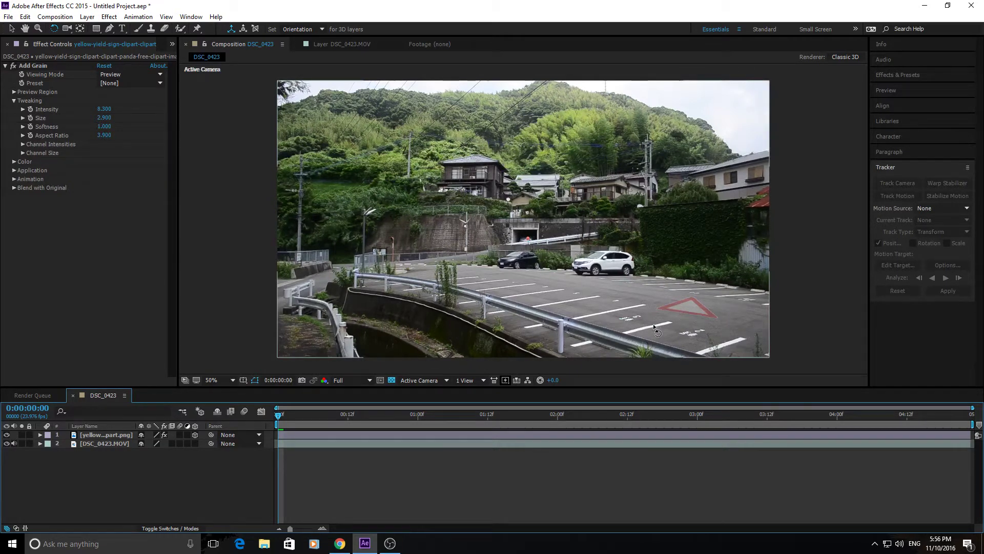
{"action": "left_click", "coordinate": [696, 306]}
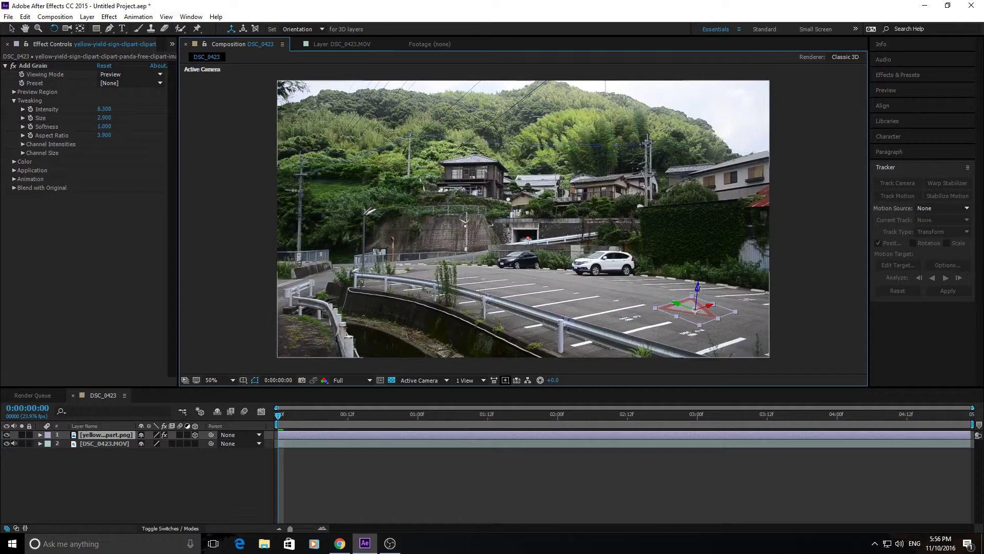
{"action": "left_click_drag", "start_coordinate": [696, 306], "coordinate": [718, 311]}
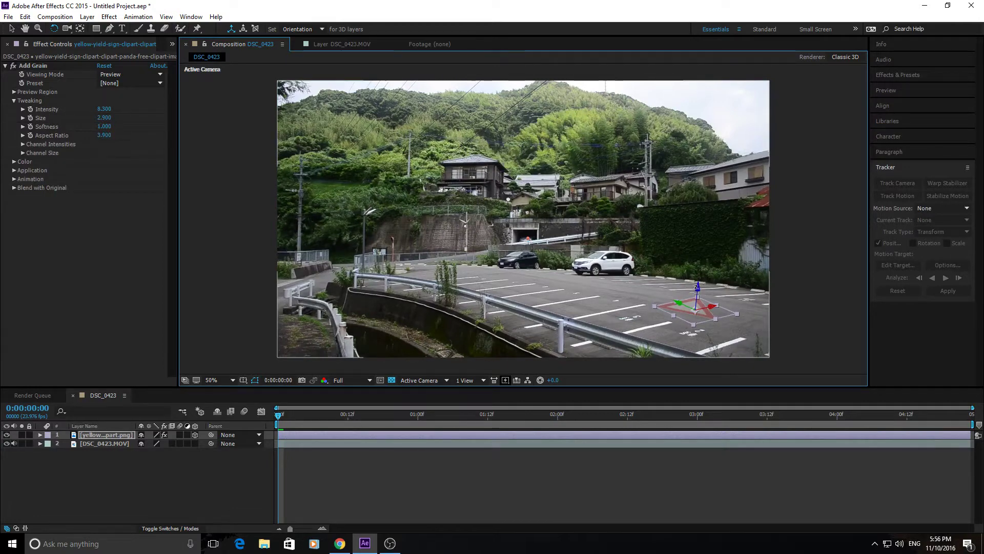
{"action": "left_click", "coordinate": [601, 502]}
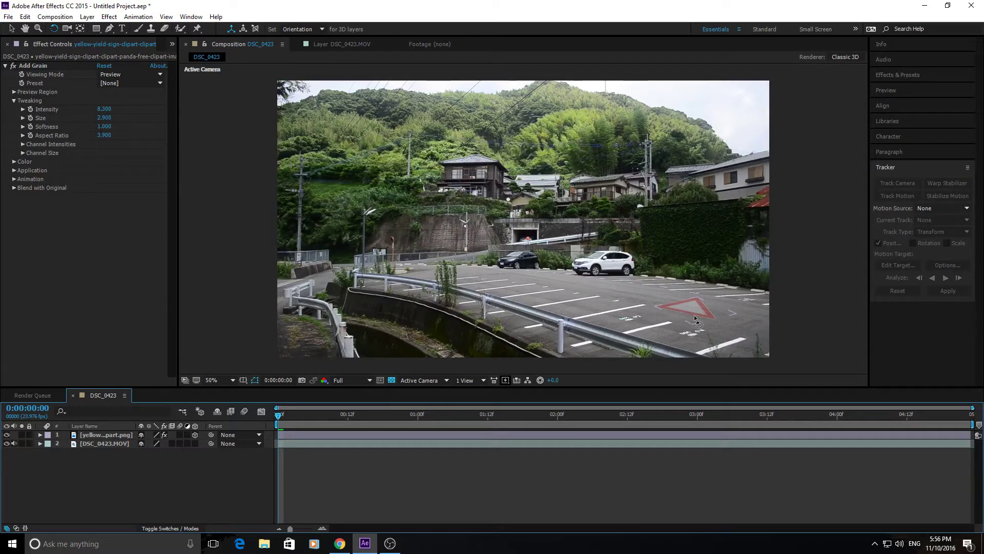
- Rotate the sign slightly more, then scrub to a later frame to check its fit
{"action": "left_click_drag", "start_coordinate": [685, 307], "coordinate": [663, 307]}
{"action": "mouse_move", "coordinate": [275, 414]}
{"action": "left_mouse_down"}
{"action": "mouse_move", "coordinate": [517, 457]}
{"action": "mouse_move", "coordinate": [266, 399]}
{"action": "left_mouse_up"}
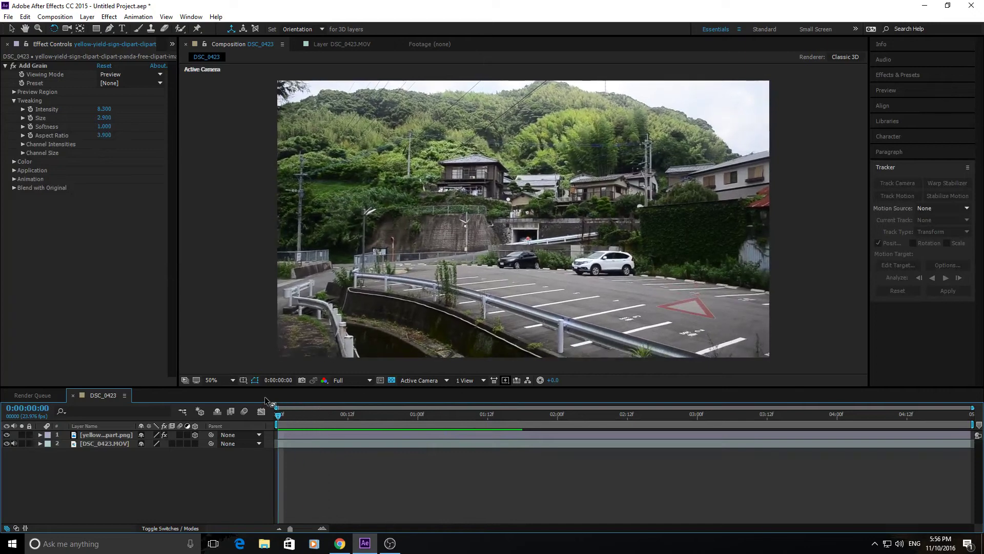
- Start Track Motion on the DSC_0423.MOV footage layer from the Animation menu
{"action": "left_click", "coordinate": [113, 442]}
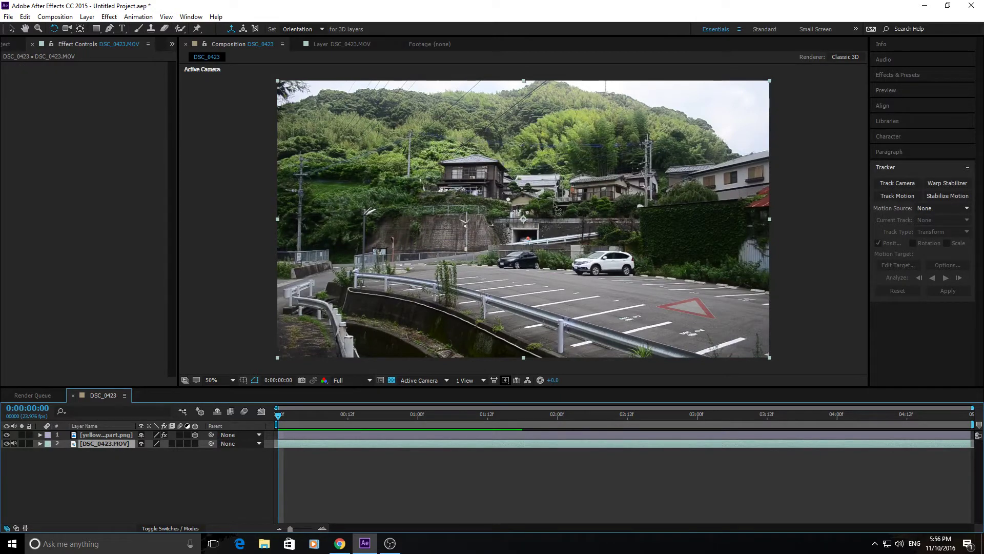
{"action": "left_click", "coordinate": [906, 168]}
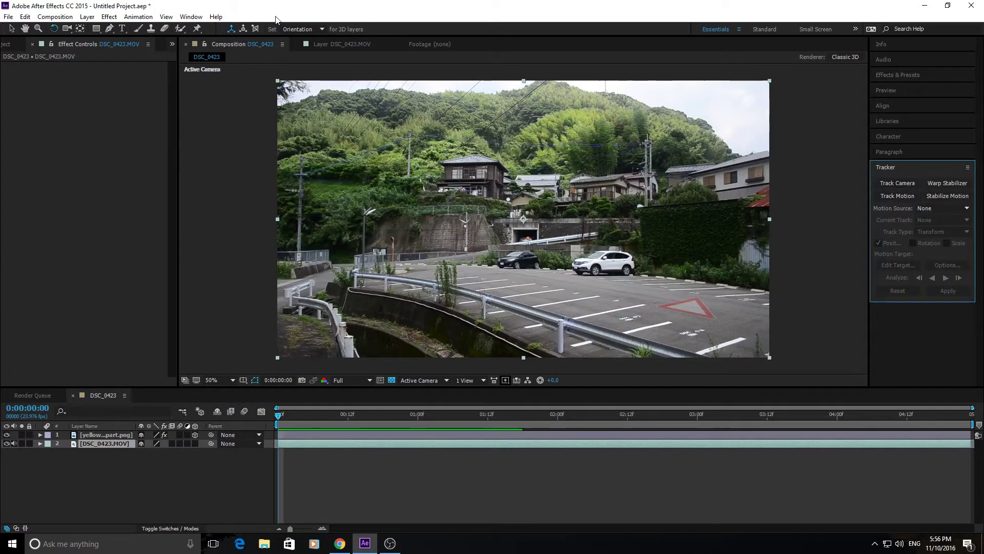
{"action": "left_click", "coordinate": [190, 16]}
{"action": "left_click", "coordinate": [143, 17]}
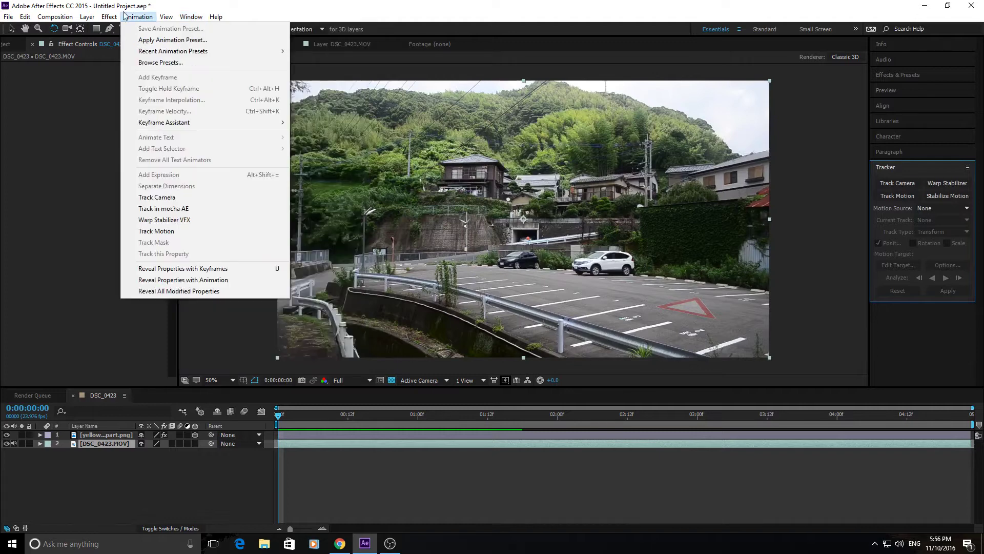
{"action": "left_click", "coordinate": [167, 230]}
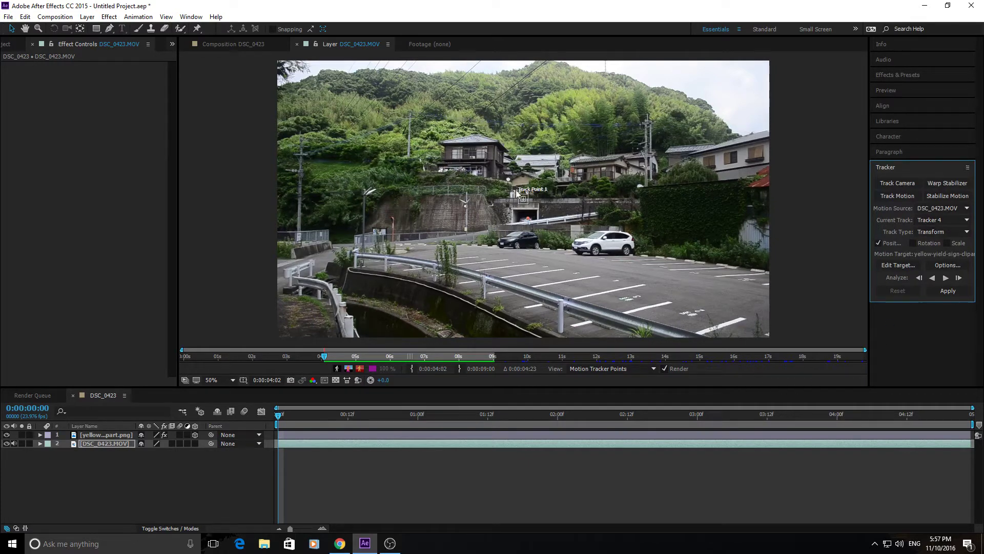
{"action": "left_click", "coordinate": [149, 17]}
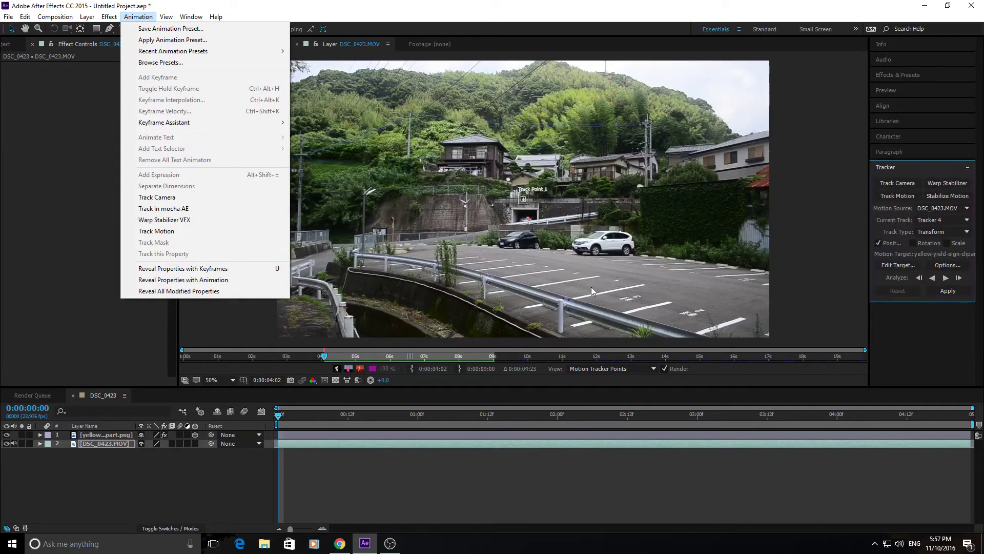
- Enlarge Track Point 1's boxes and move it onto the pavement beside the painted lines
{"action": "left_click", "coordinate": [526, 207]}
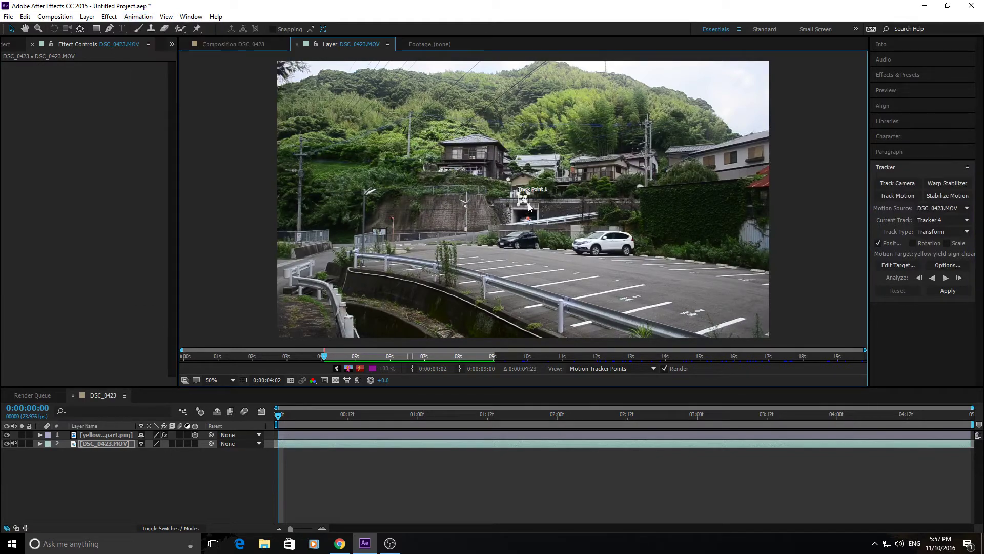
{"action": "left_click_drag", "start_coordinate": [529, 208], "coordinate": [535, 210]}
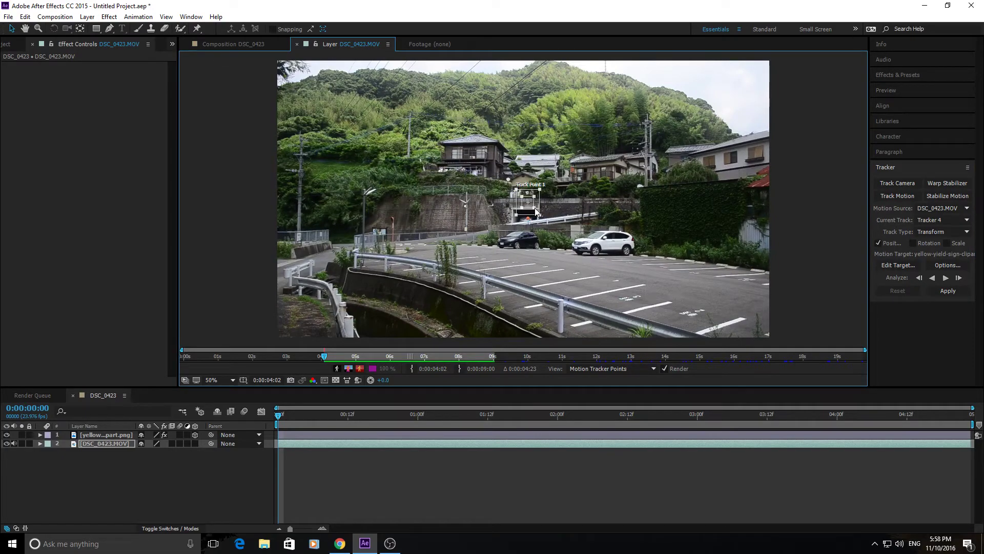
{"action": "left_click_drag", "start_coordinate": [534, 211], "coordinate": [621, 281]}
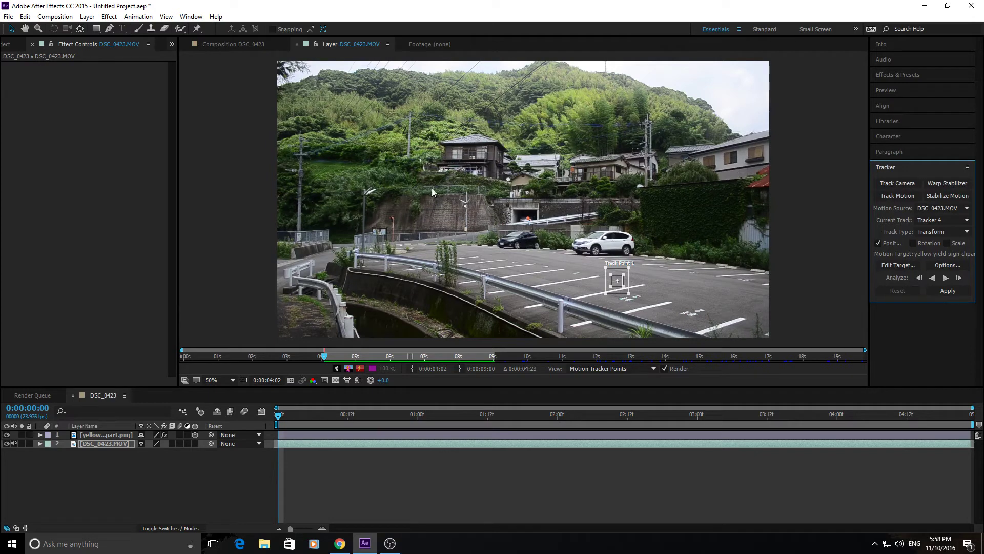
- Resize Track Point 1's box around its centre on the pavement marking
{"action": "left_click", "coordinate": [624, 289]}
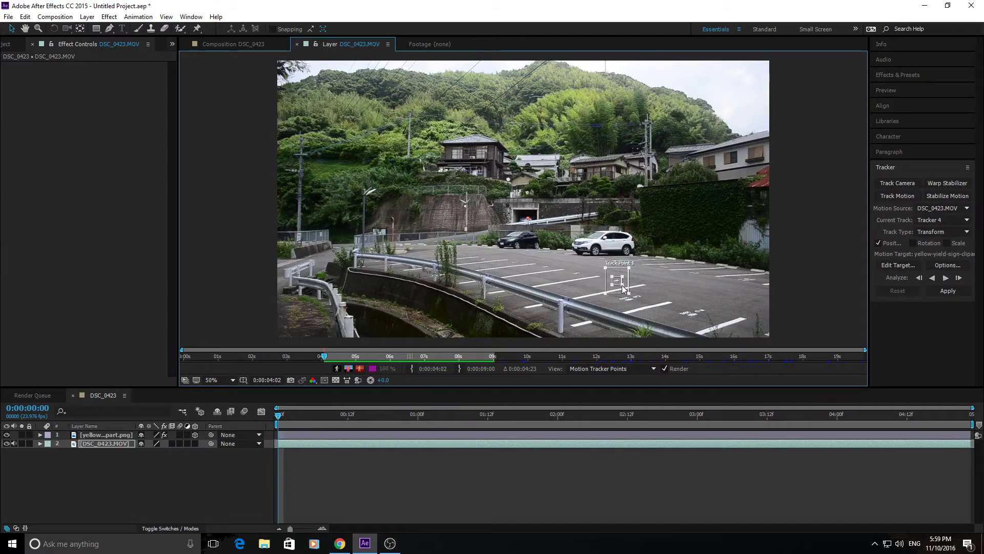
{"action": "left_click_drag", "start_coordinate": [624, 289], "coordinate": [630, 297]}
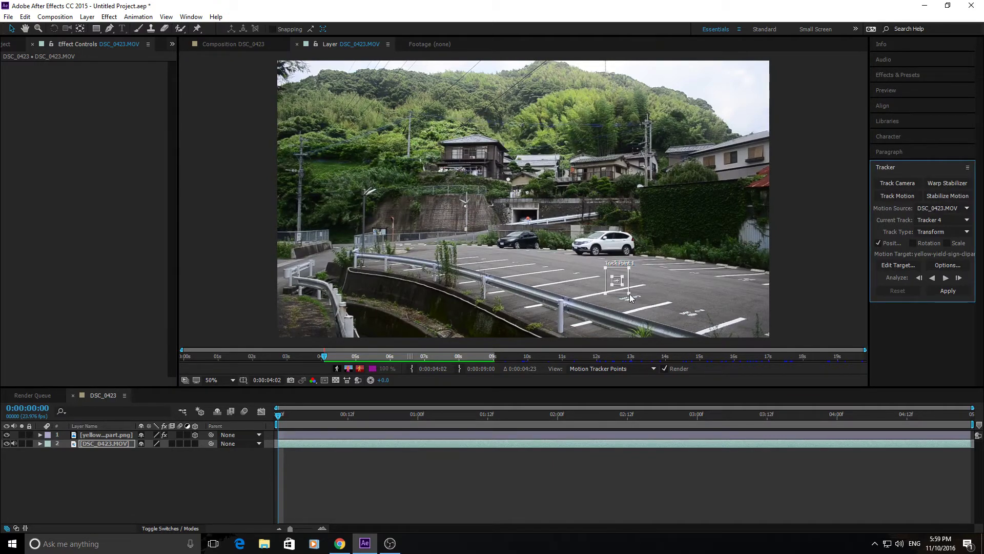
{"action": "left_click", "coordinate": [631, 300]}
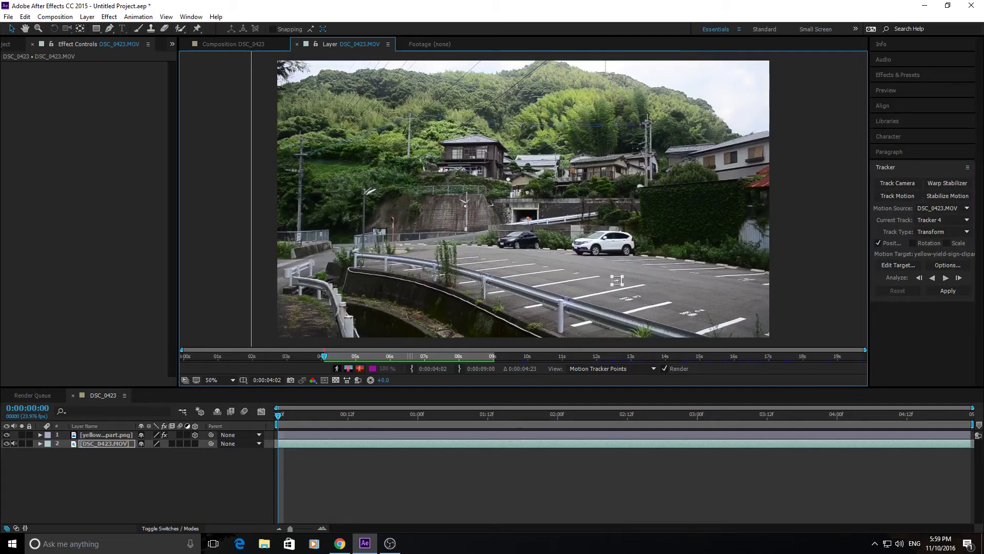
{"action": "left_click_drag", "start_coordinate": [388, 165], "coordinate": [833, 379]}
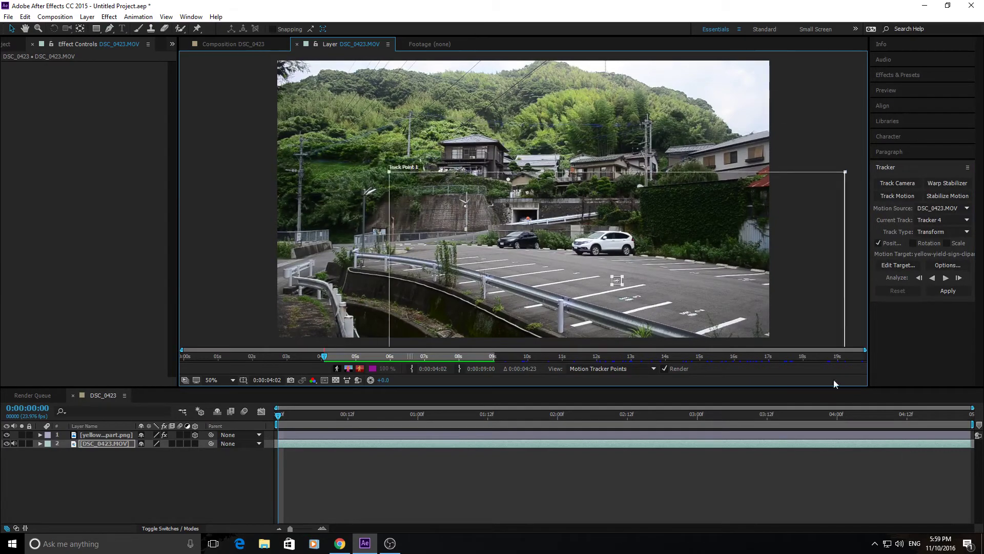
{"action": "left_click_drag", "start_coordinate": [560, 231], "coordinate": [673, 330]}
{"action": "left_click_drag", "start_coordinate": [634, 296], "coordinate": [630, 295]}
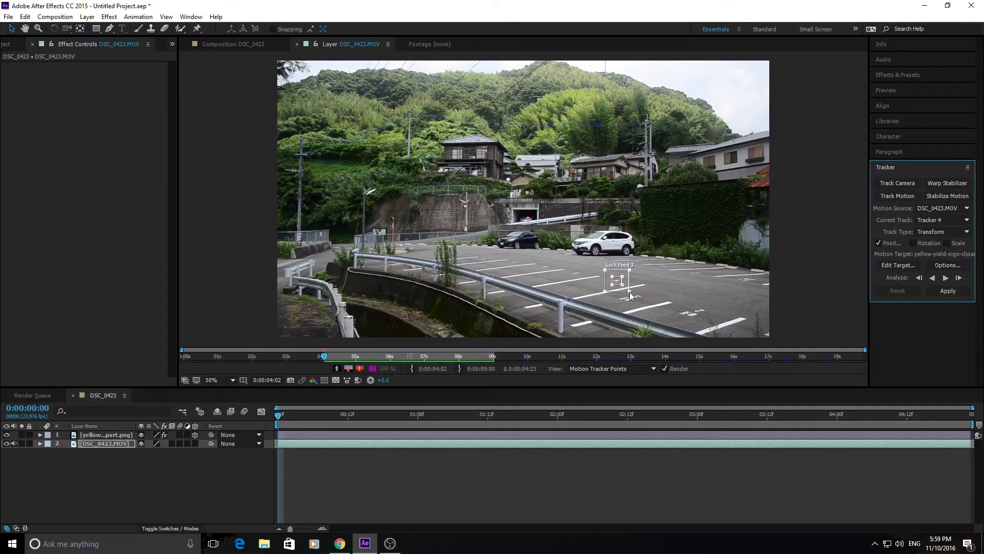
- Adjust the search area and fit the feature box around the white pavement marking
{"action": "mouse_move", "coordinate": [629, 292]}
{"action": "left_mouse_down"}
{"action": "mouse_move", "coordinate": [700, 360]}
{"action": "mouse_move", "coordinate": [772, 380]}
{"action": "mouse_move", "coordinate": [876, 490]}
{"action": "mouse_move", "coordinate": [977, 528]}
{"action": "mouse_move", "coordinate": [635, 309]}
{"action": "mouse_move", "coordinate": [637, 288]}
{"action": "mouse_move", "coordinate": [640, 300]}
{"action": "left_mouse_up"}
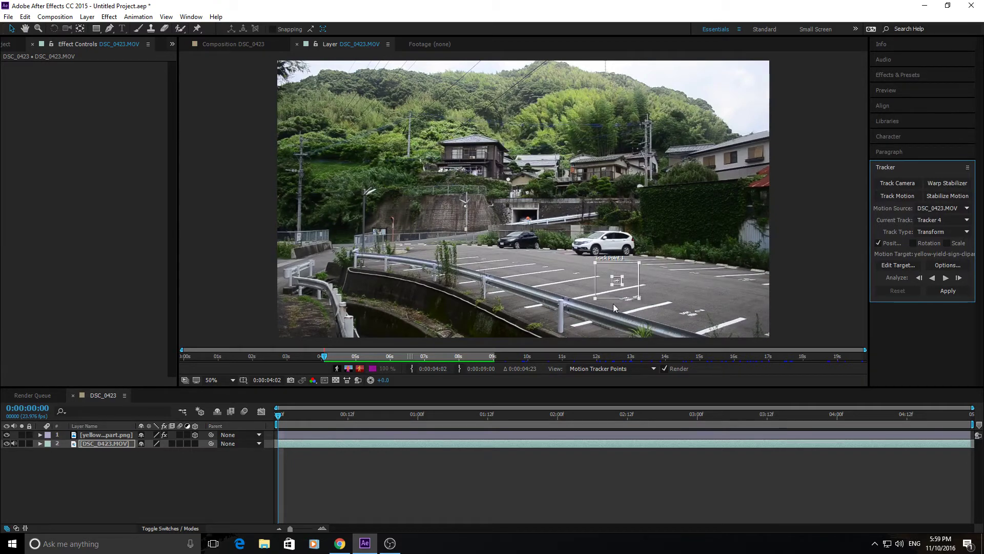
{"action": "left_click", "coordinate": [640, 303]}
{"action": "left_click_drag", "start_coordinate": [640, 303], "coordinate": [638, 297]}
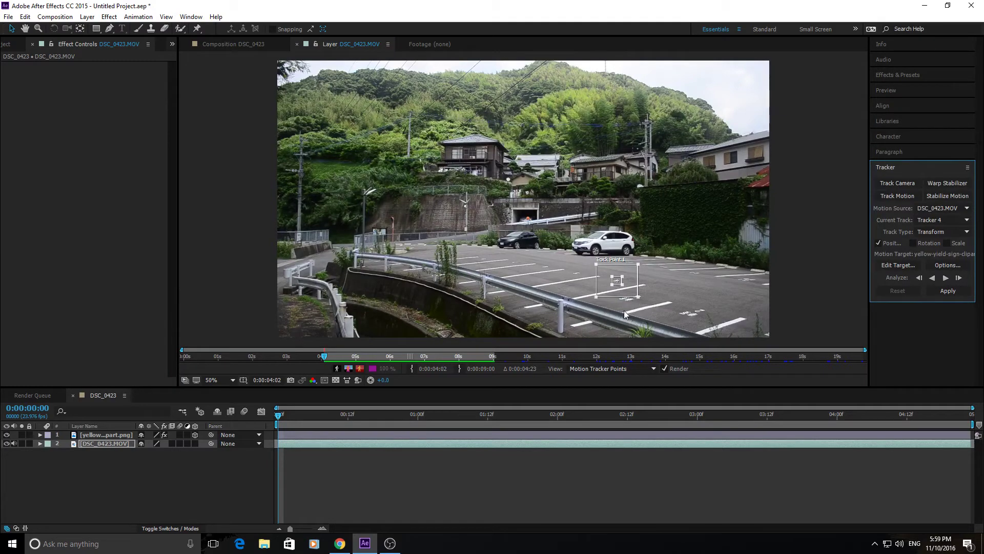
{"action": "left_click_drag", "start_coordinate": [624, 286], "coordinate": [625, 288]}
- Analyze Track Point 1 forward through the footage up to 0:00:09:00
{"action": "left_click", "coordinate": [946, 278]}
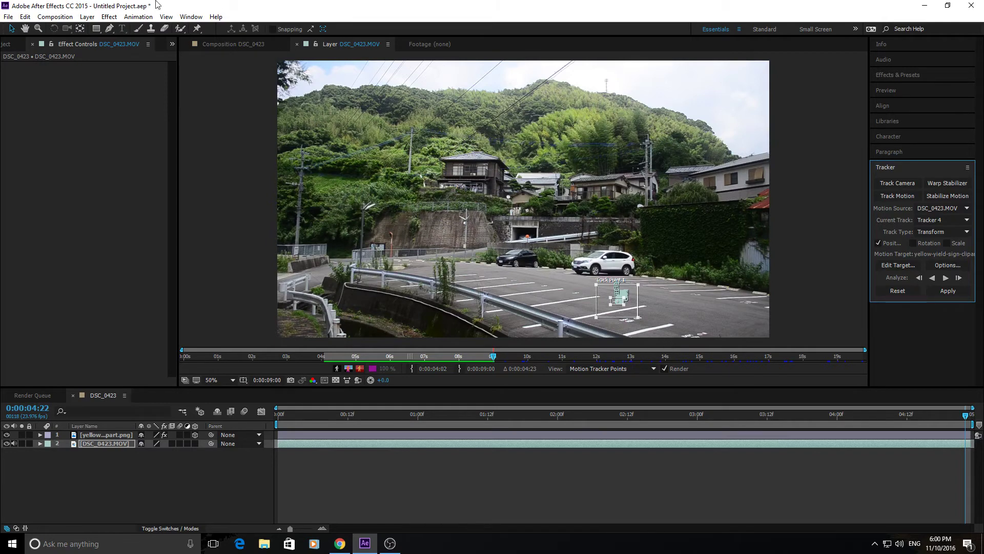
{"action": "left_click", "coordinate": [87, 17]}
- Add a null object, set Null 3 as the motion target, and apply the track in X and Y
{"action": "mouse_move", "coordinate": [105, 30]}
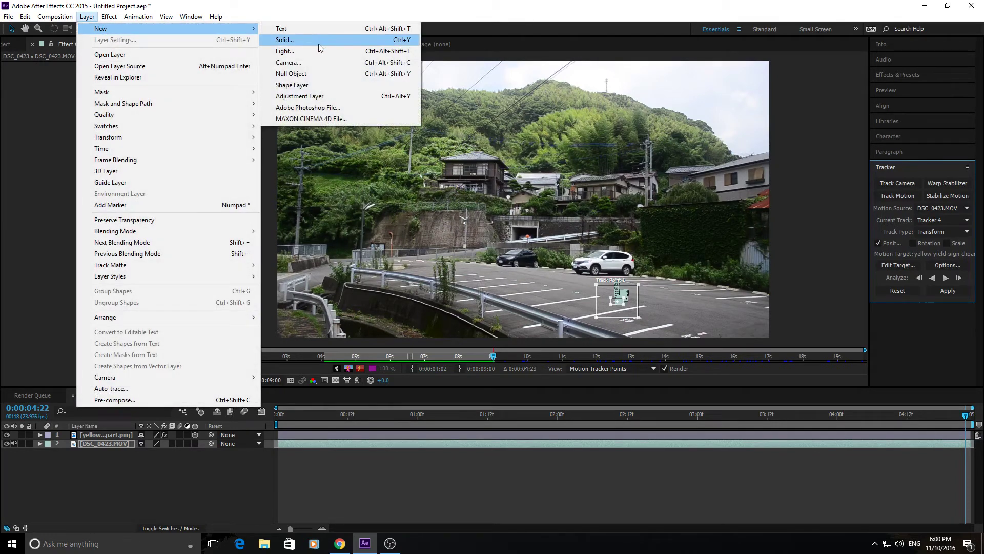
{"action": "left_click", "coordinate": [291, 73]}
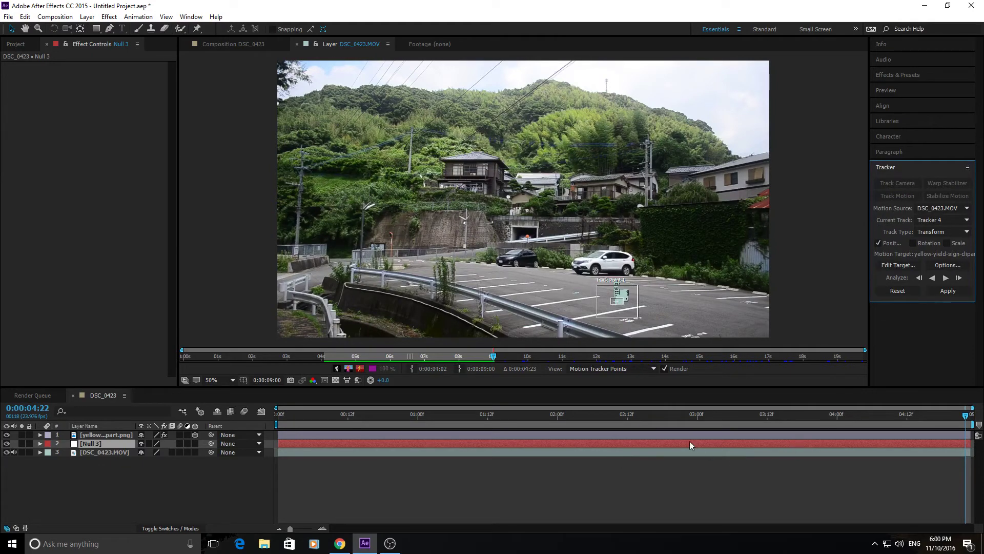
{"action": "left_click", "coordinate": [905, 264]}
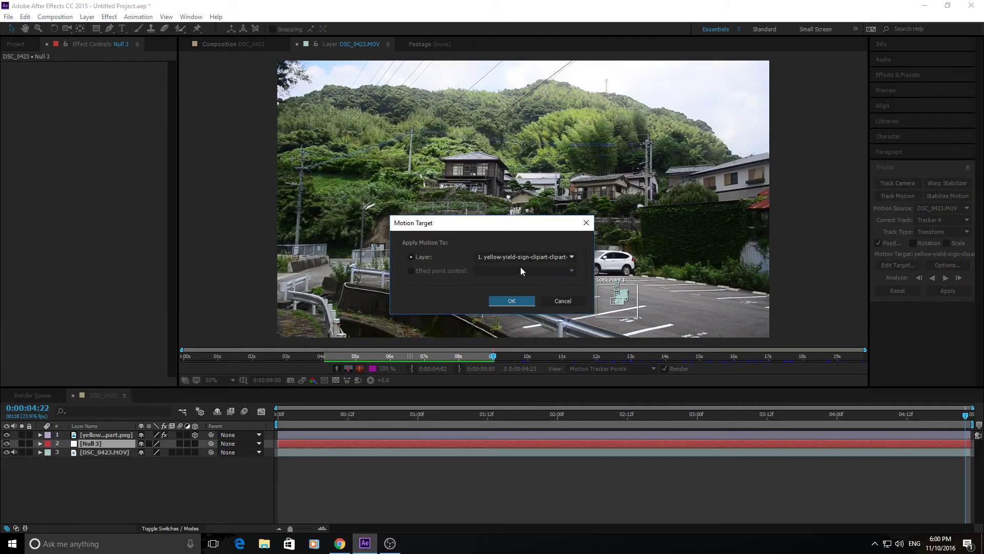
{"action": "left_click", "coordinate": [521, 258]}
{"action": "left_click", "coordinate": [505, 280]}
{"action": "left_click", "coordinate": [508, 301]}
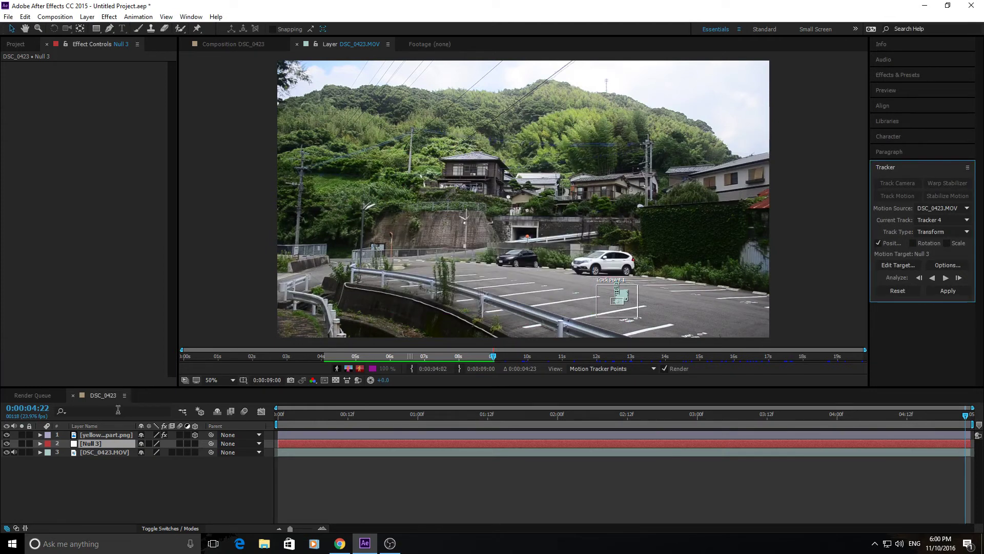
{"action": "left_click", "coordinate": [948, 291]}
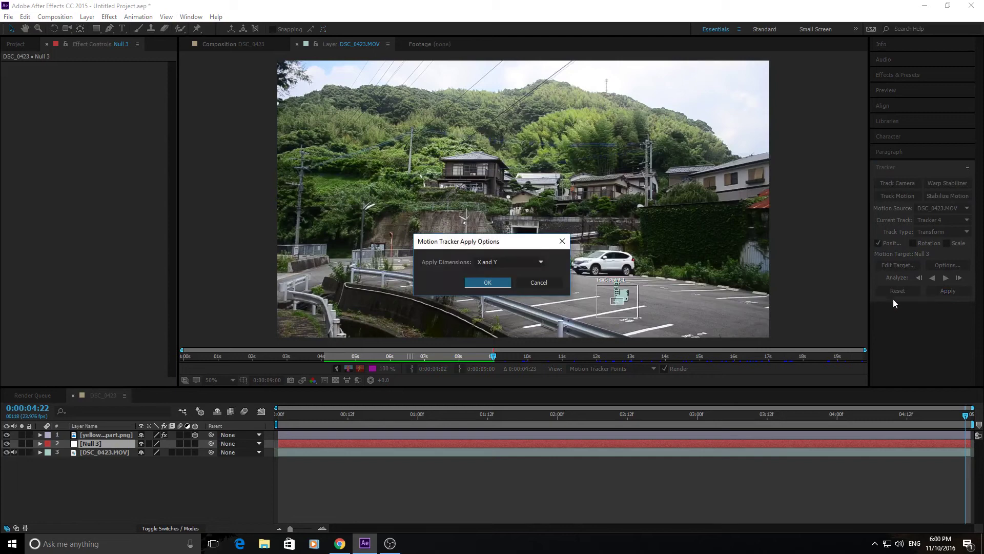
{"action": "left_click", "coordinate": [500, 287]}
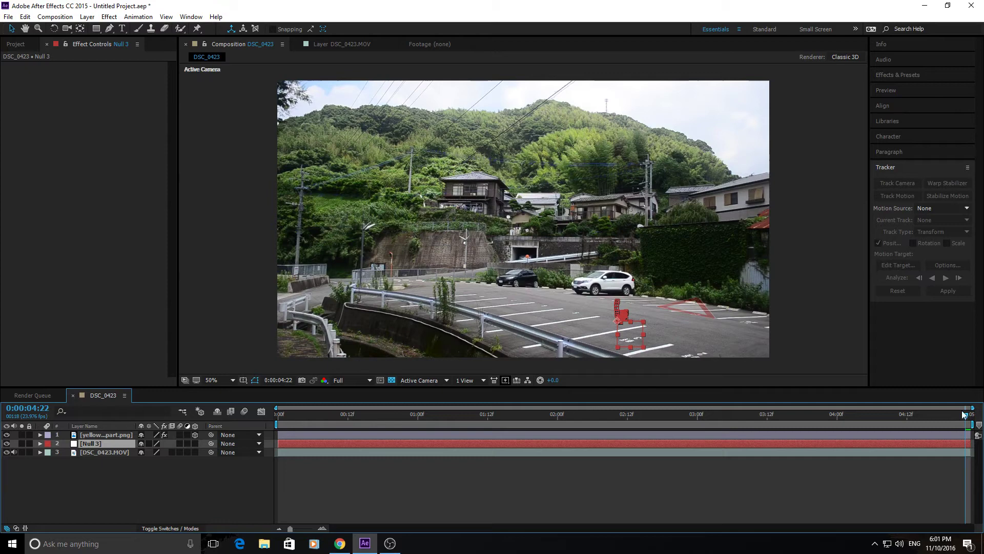
- Set the yellow yield-sign layer's parent to 2. Null 3
{"action": "left_click_drag", "start_coordinate": [966, 414], "coordinate": [276, 417]}
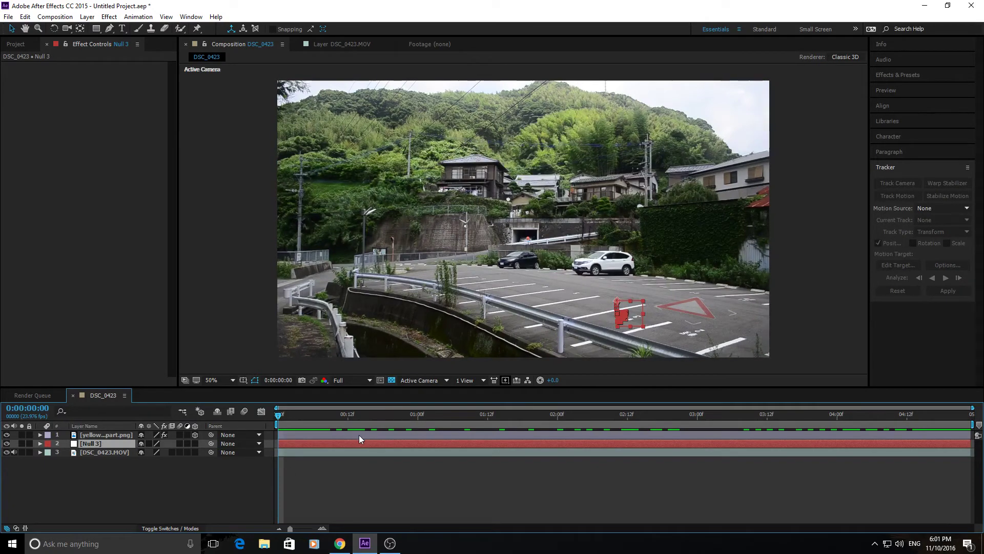
{"action": "left_click", "coordinate": [81, 437]}
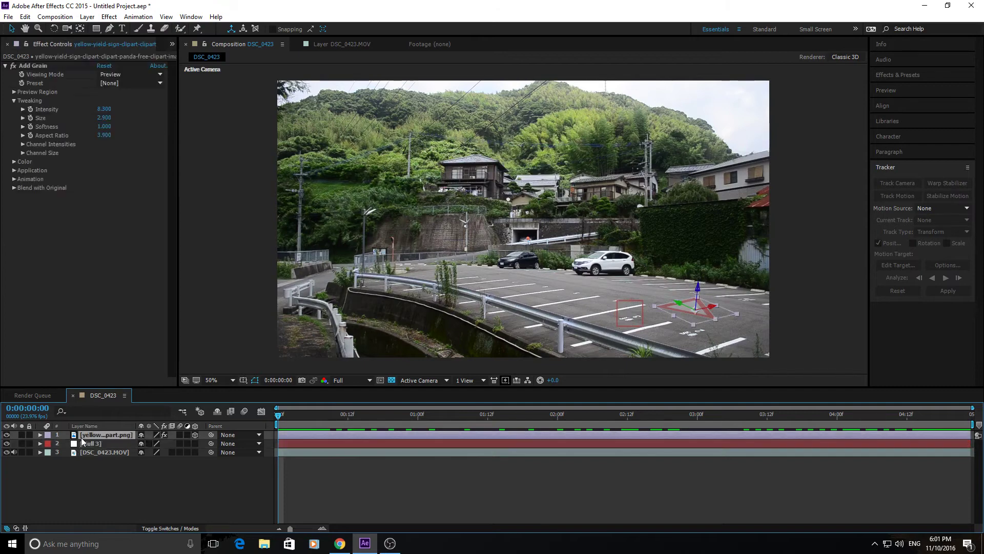
{"action": "left_click", "coordinate": [254, 435]}
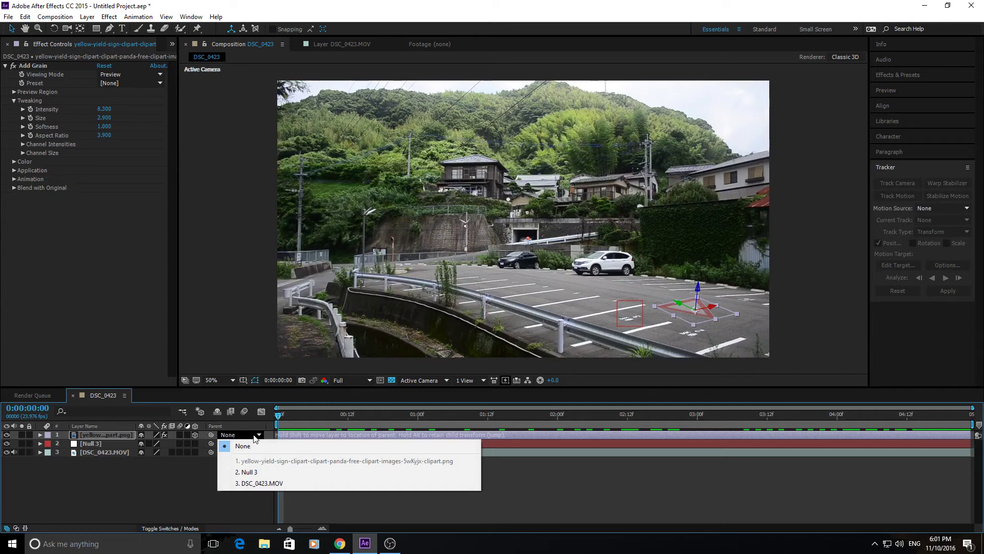
{"action": "left_click", "coordinate": [248, 472]}
{"action": "left_click_drag", "start_coordinate": [211, 435], "coordinate": [91, 445]}
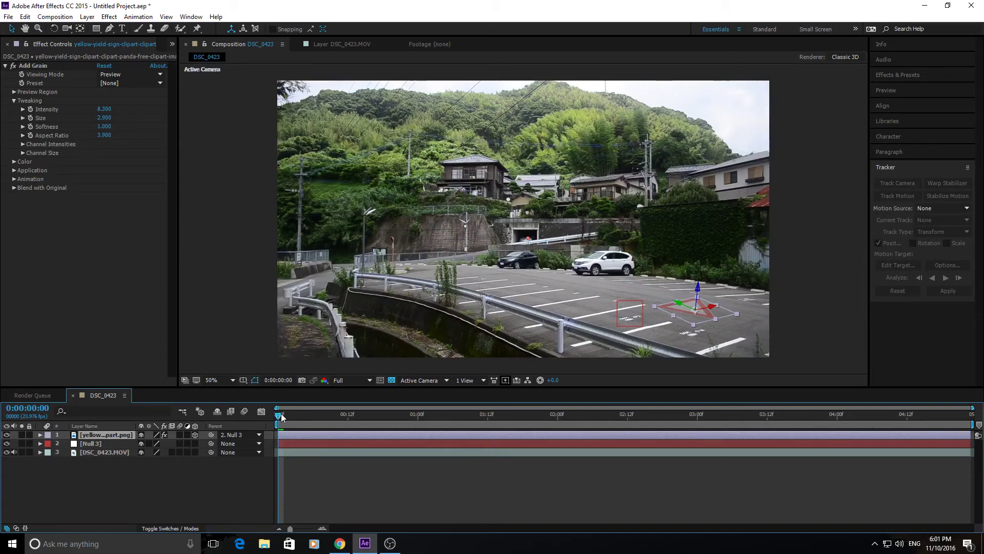
{"action": "left_click_drag", "start_coordinate": [279, 414], "coordinate": [447, 425]}
{"action": "left_click_drag", "start_coordinate": [524, 430], "coordinate": [245, 416]}
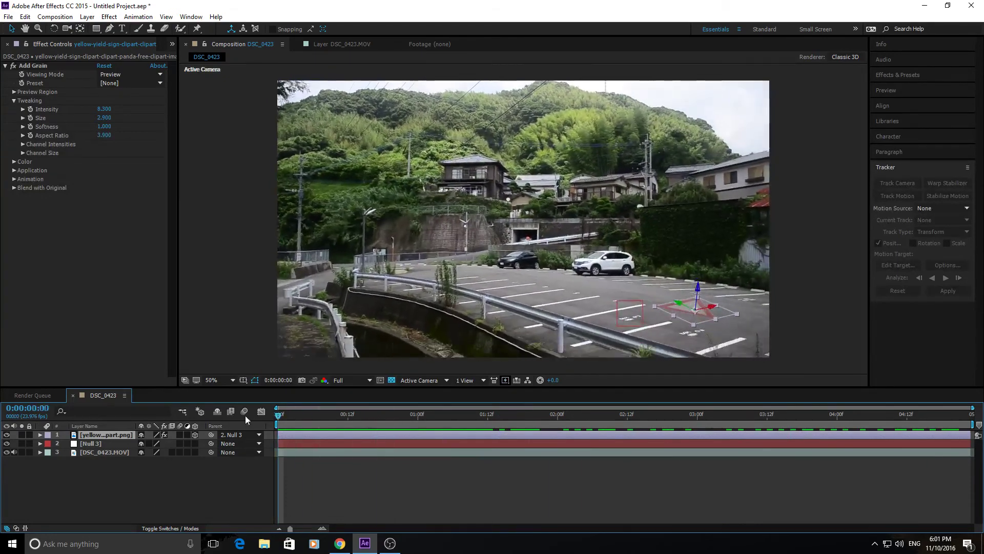
{"action": "left_click", "coordinate": [383, 477]}
{"action": "key", "text": "space"}
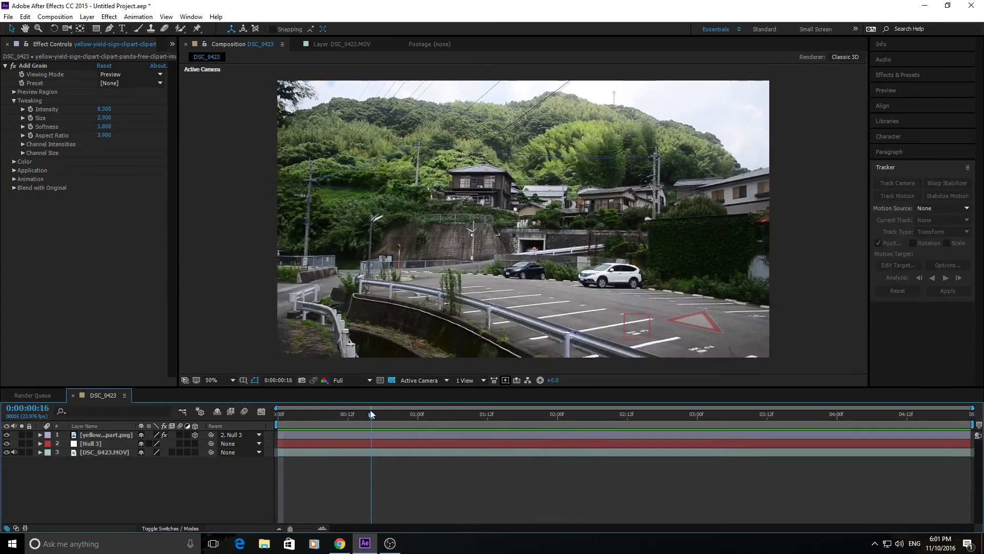
{"action": "left_click", "coordinate": [401, 415]}
{"action": "left_click_drag", "start_coordinate": [402, 414], "coordinate": [448, 439]}
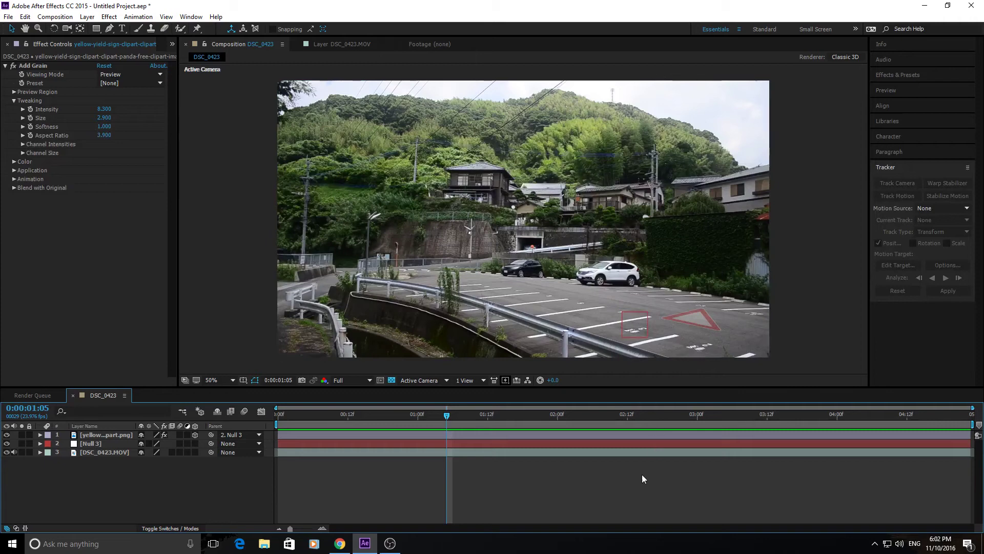
{"action": "left_click_drag", "start_coordinate": [375, 415], "coordinate": [277, 414]}
{"action": "key", "text": "space"}
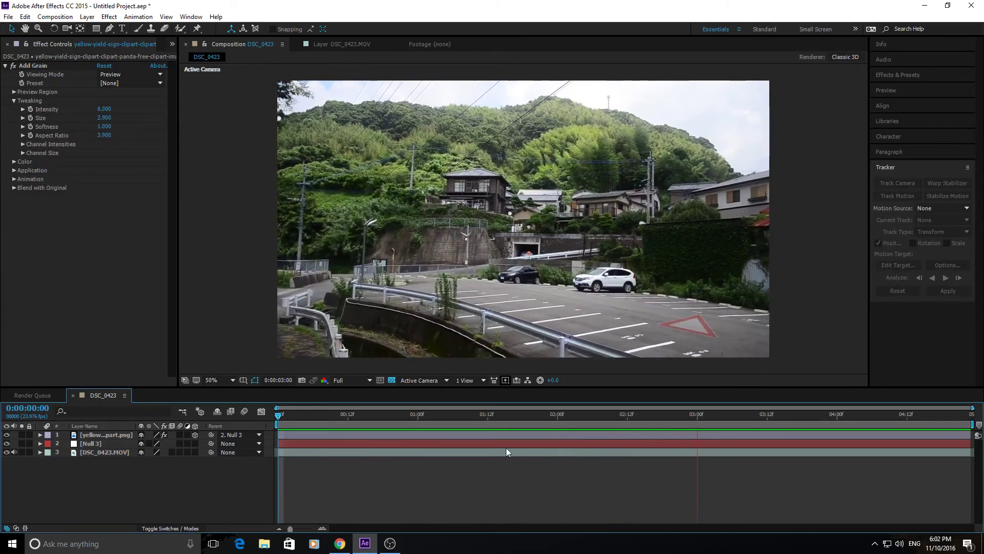
{"action": "key", "text": "space"}
{"action": "left_click_drag", "start_coordinate": [562, 411], "coordinate": [277, 414]}
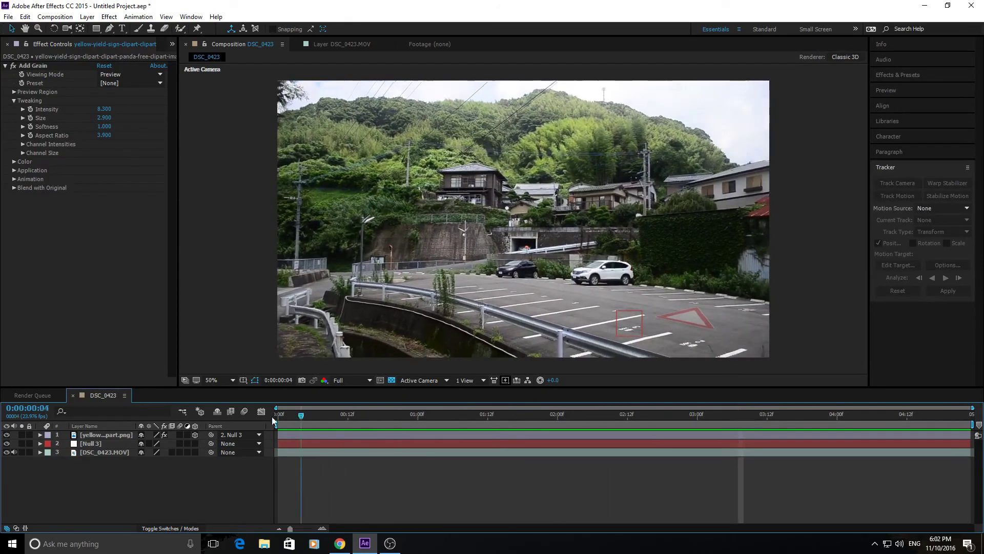
{"action": "key", "text": "space"}
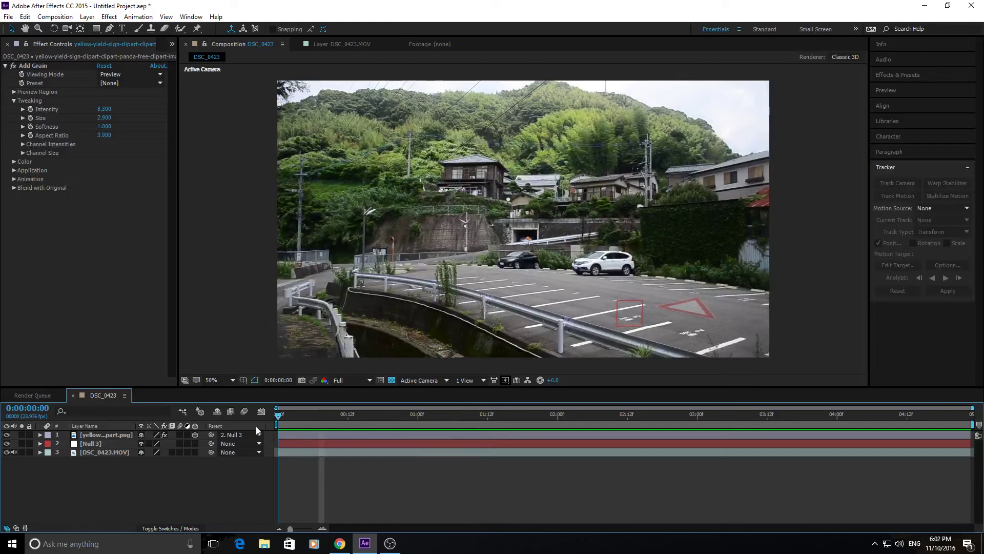
{"action": "left_click", "coordinate": [389, 424]}
{"action": "left_click_drag", "start_coordinate": [399, 423], "coordinate": [271, 425]}
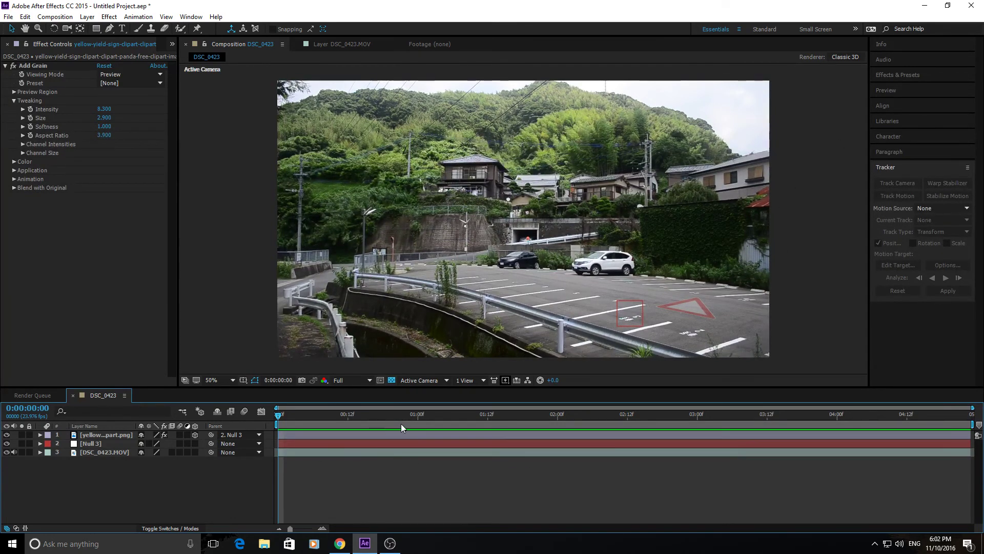
{"action": "left_click", "coordinate": [417, 416]}
{"action": "left_click_drag", "start_coordinate": [418, 420], "coordinate": [529, 426]}
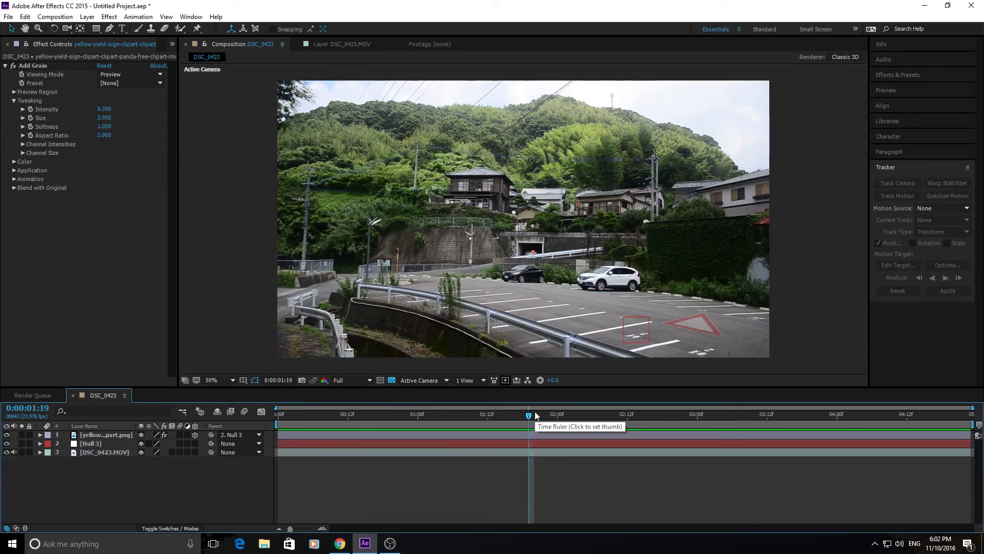
{"action": "key", "text": "space"}
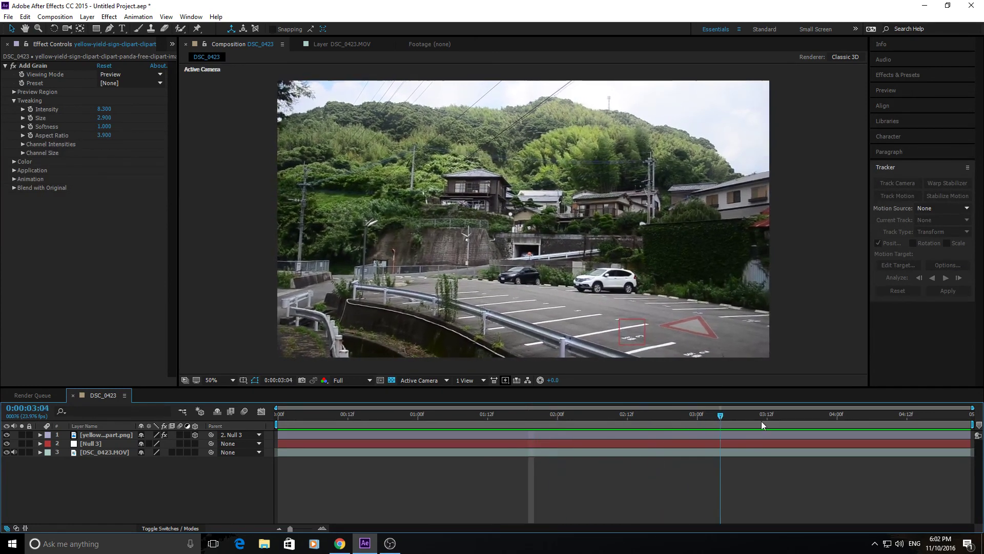
{"action": "left_click", "coordinate": [891, 415]}
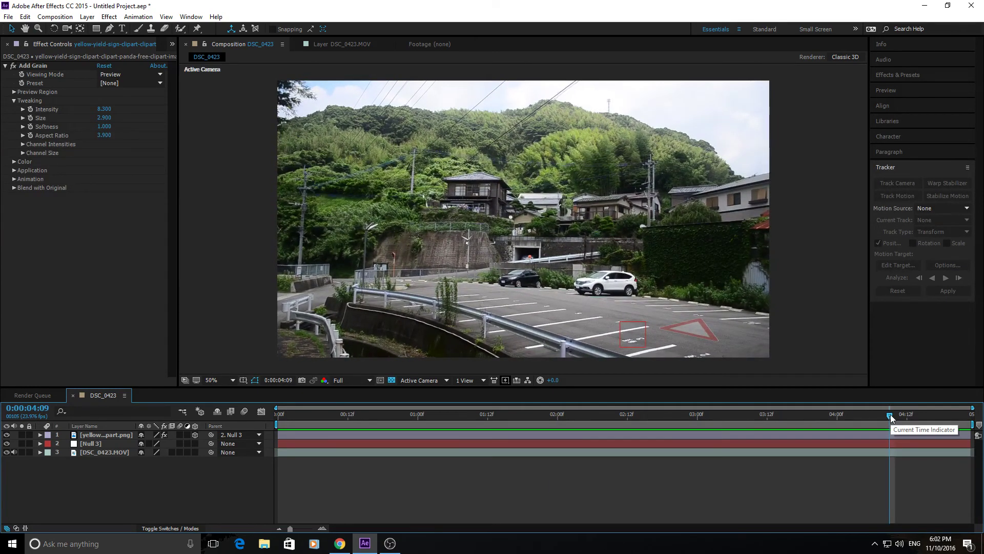